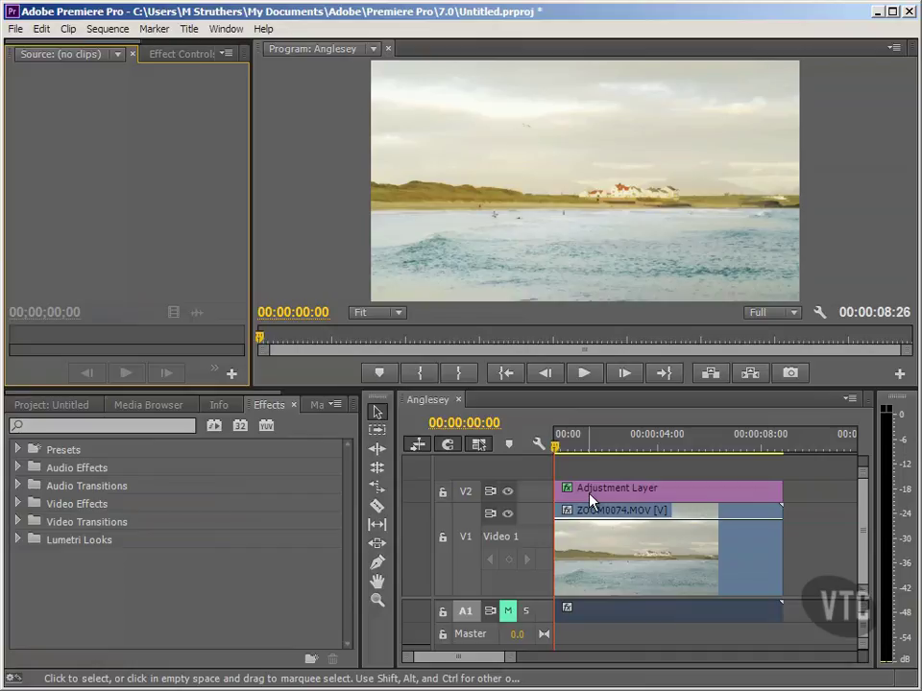
Show the effect settings of the Adjustment Layer on V2 and collapse its Opacity settings.
click(589, 494)
click(179, 54)
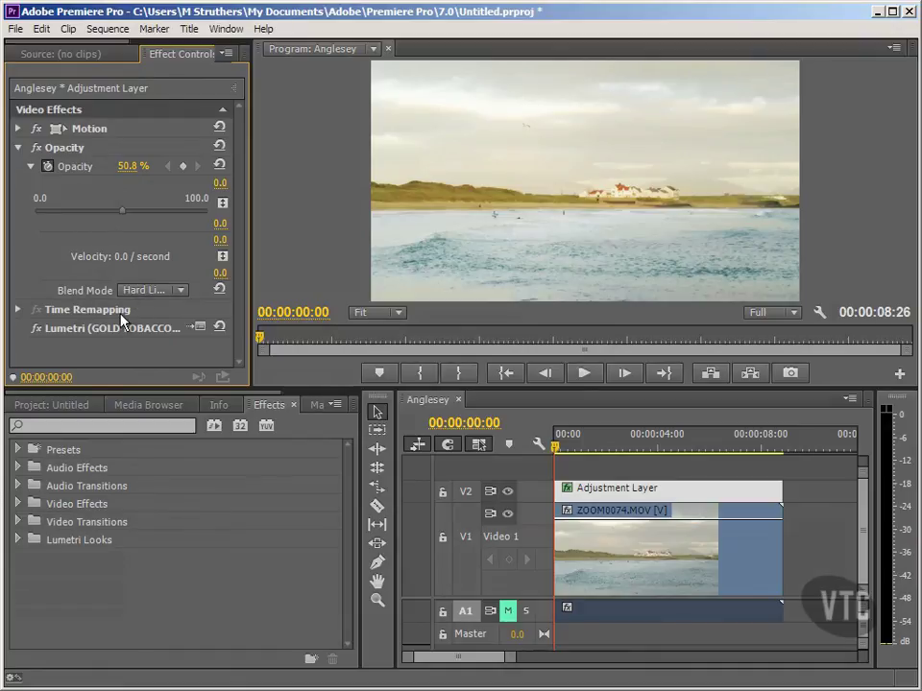
click(18, 148)
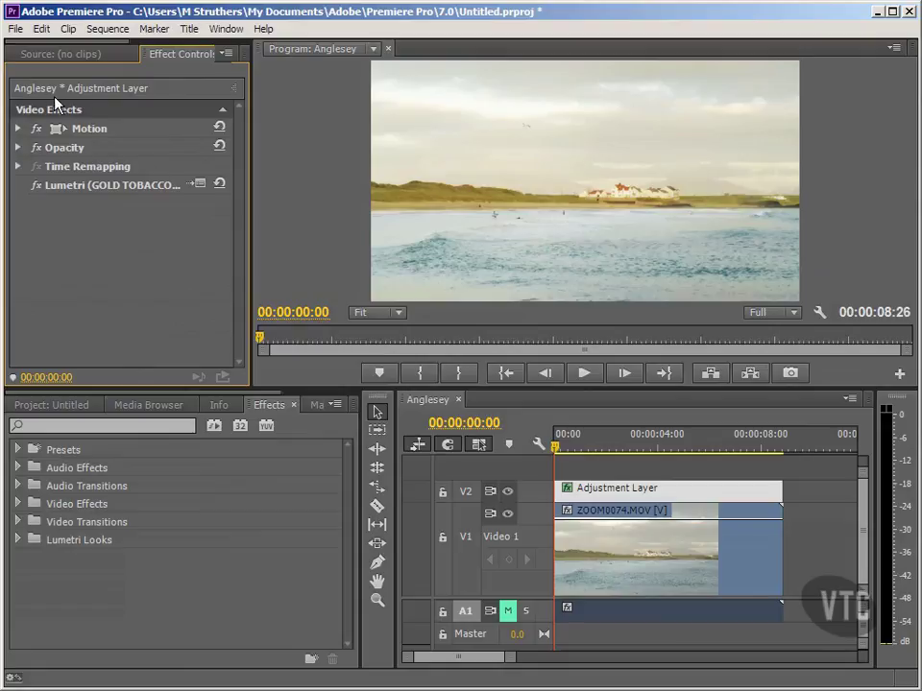
Clear the Adjustment Layer from track V2 of the Anglesey sequence and save the project.
click(534, 468)
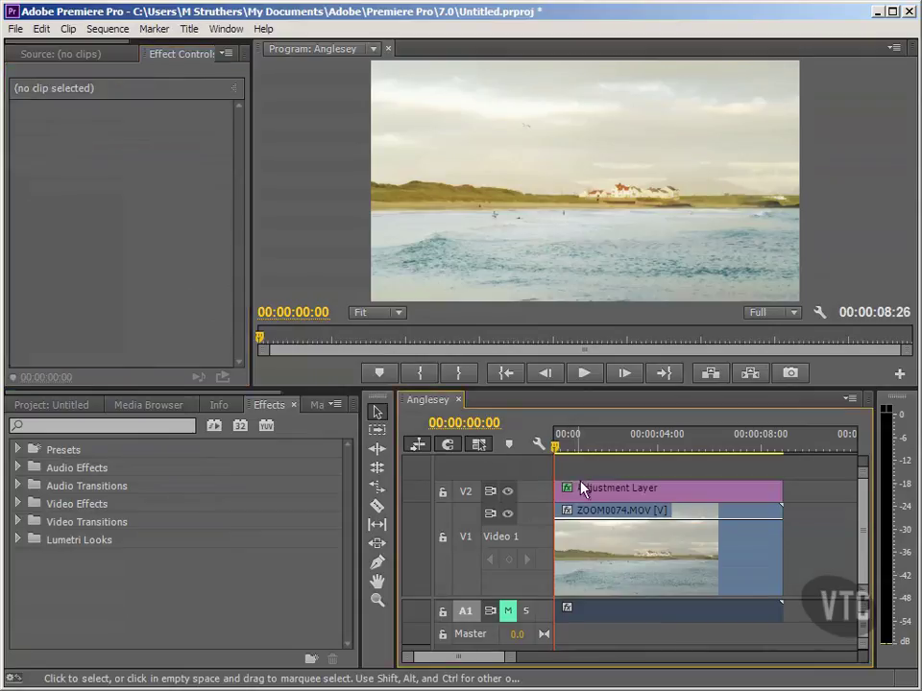
click(587, 494)
right_click(588, 494)
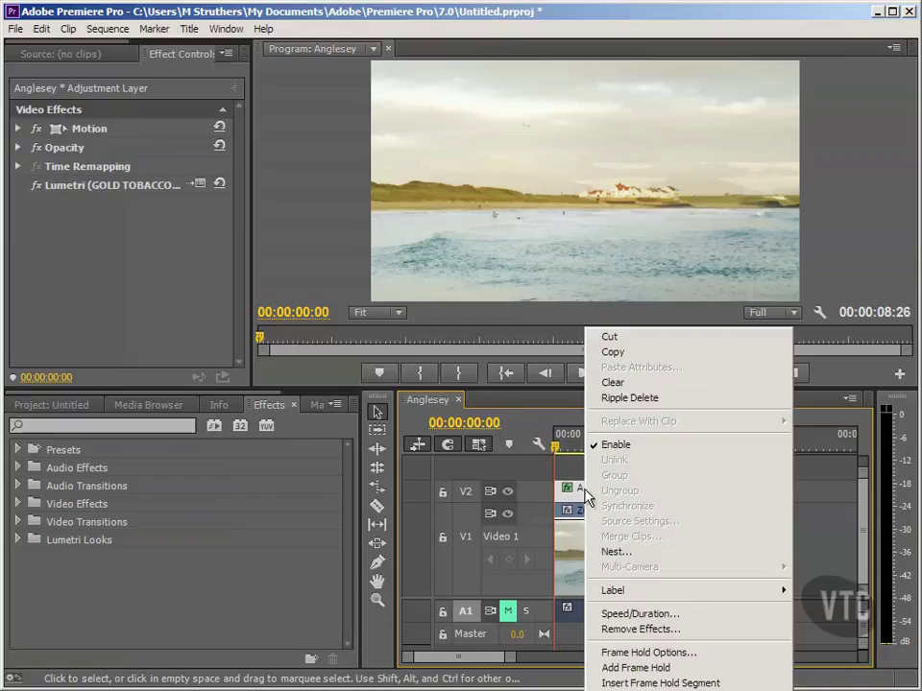
click(612, 382)
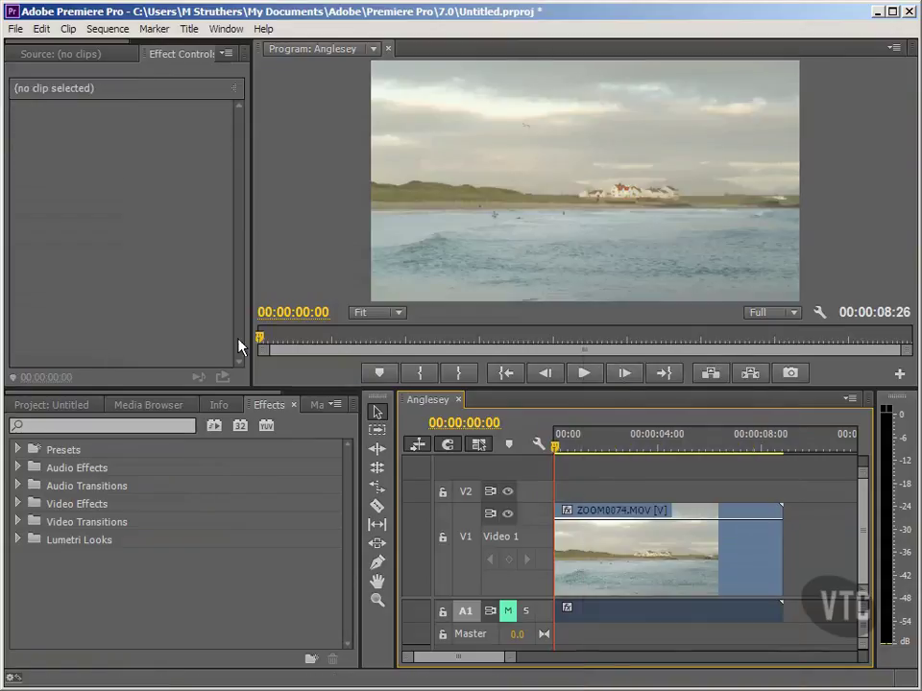
click(16, 29)
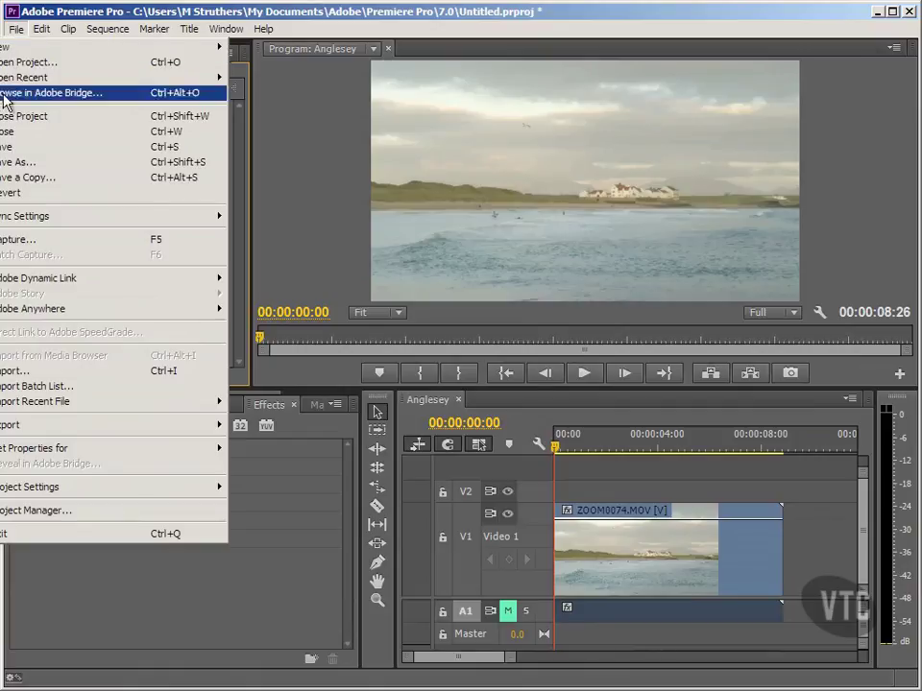
click(7, 146)
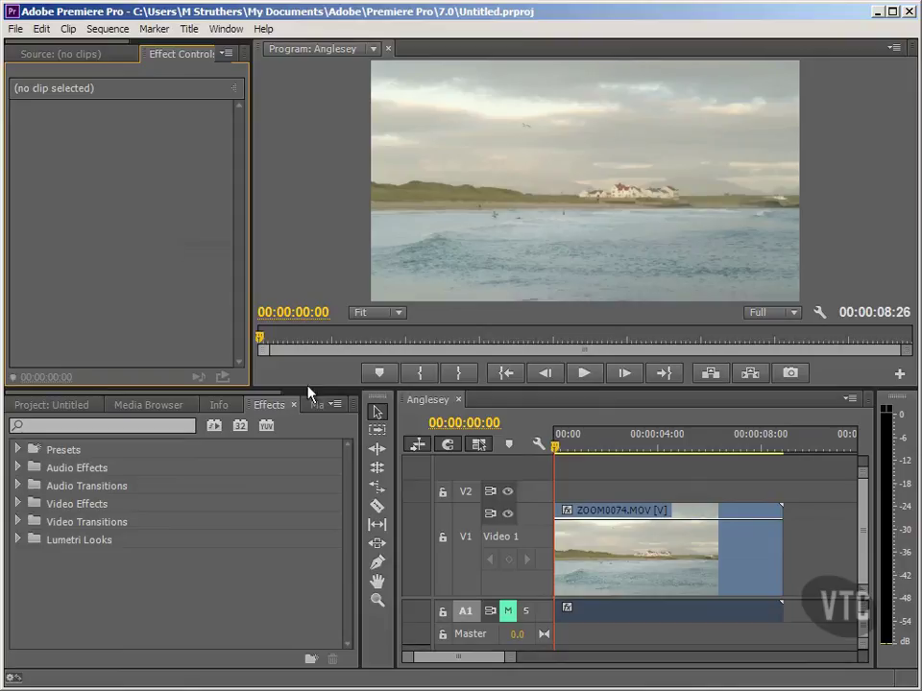
click(557, 537)
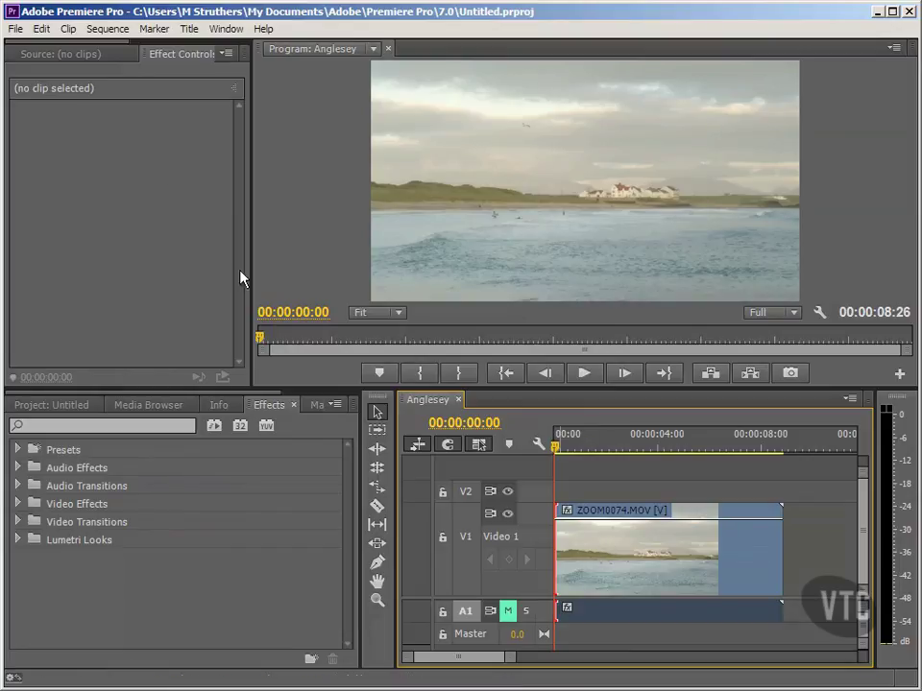
click(158, 54)
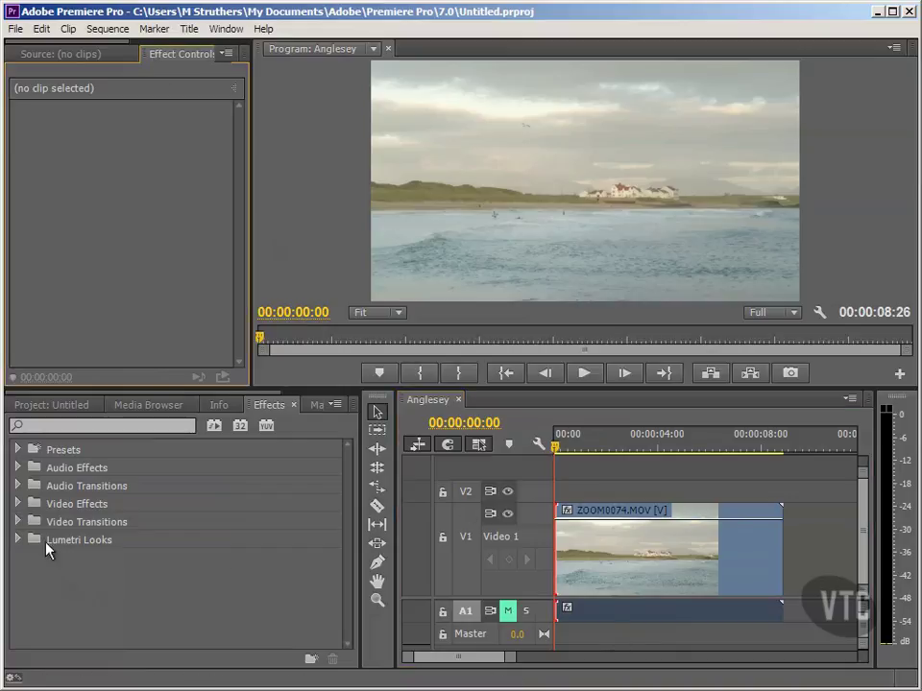
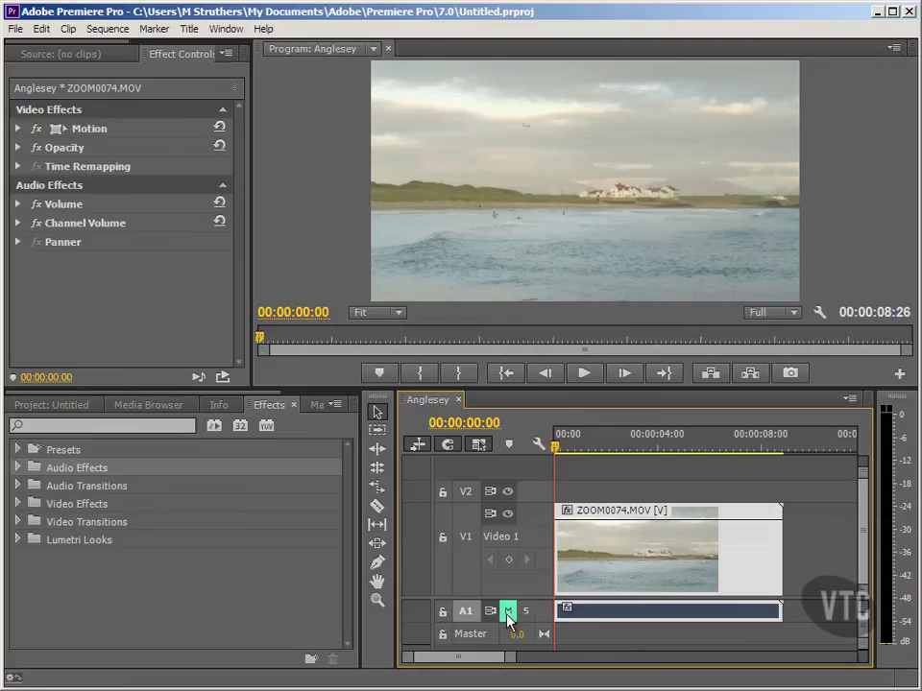
Unmute audio track A1 and reduce the height of track V1 to make room for more audio tracks.
click(508, 615)
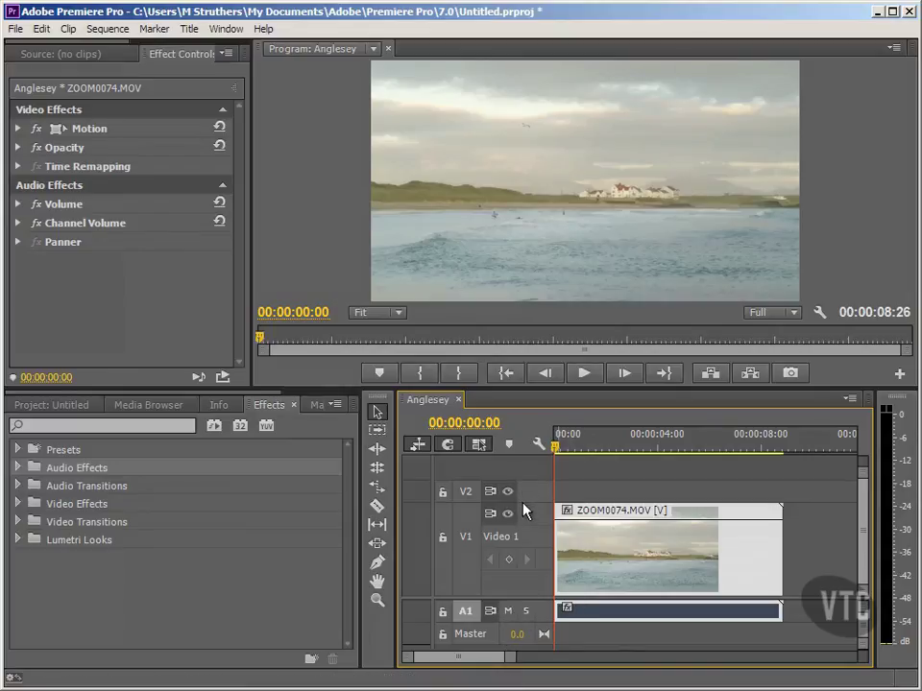
drag(535, 503, 529, 556)
drag(527, 598, 541, 533)
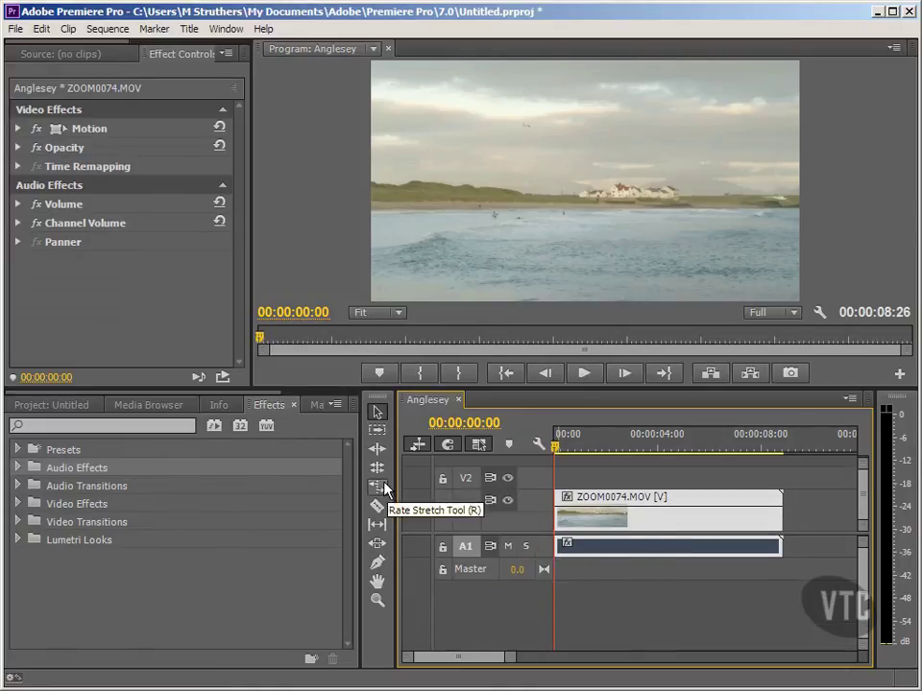
Add audio track A2 to the sequence and place the Throught The Night audio clip at its start.
click(273, 602)
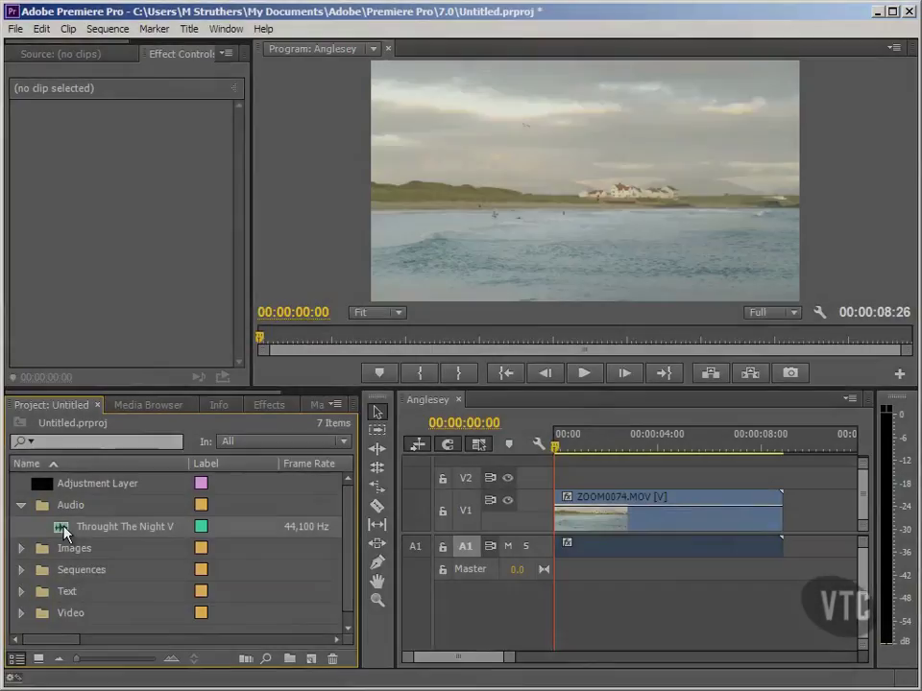
mouse_move(63, 534)
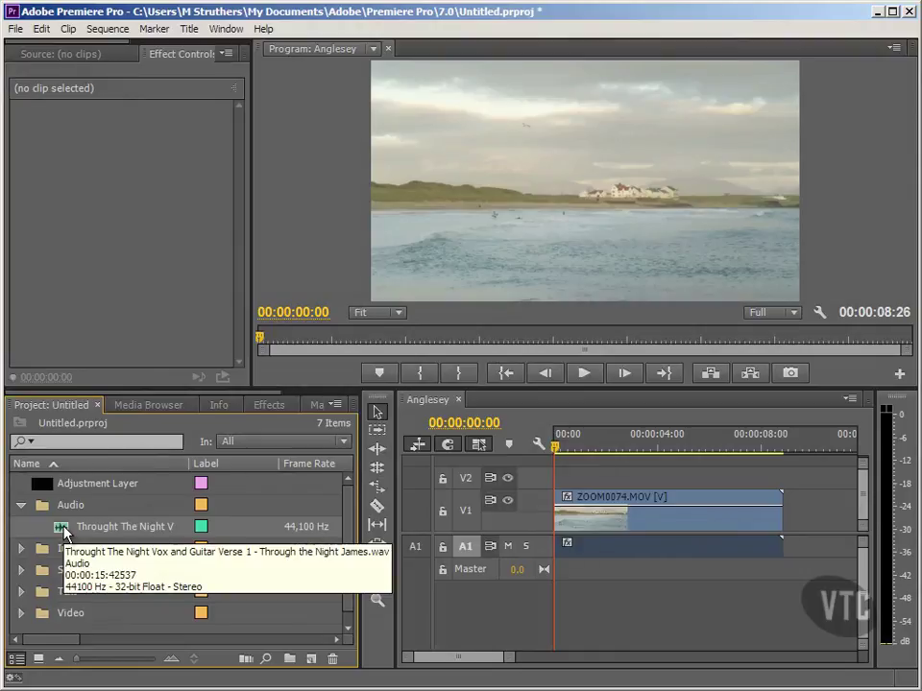
click(540, 550)
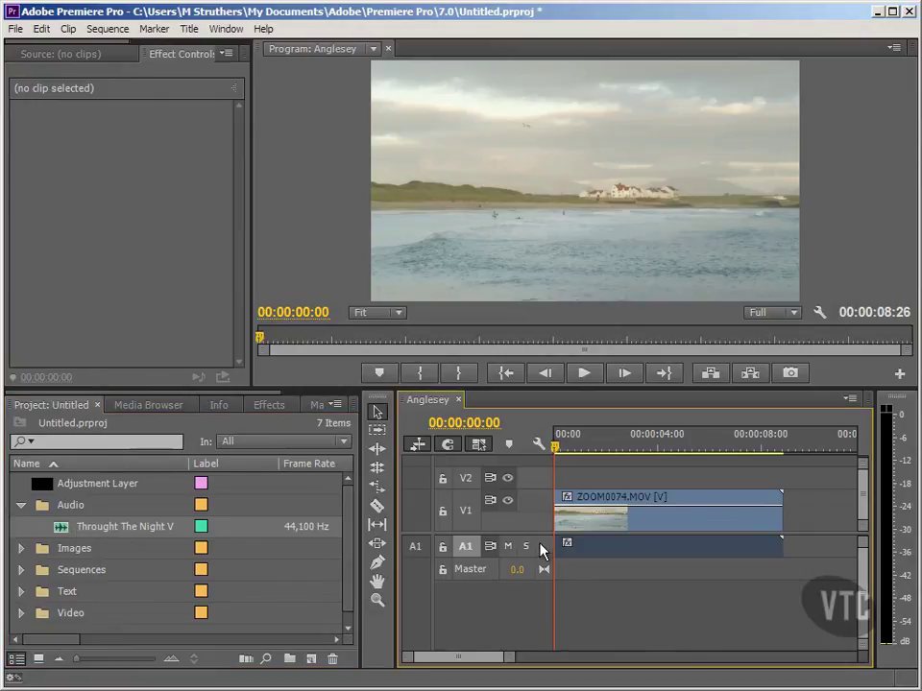
right_click(542, 551)
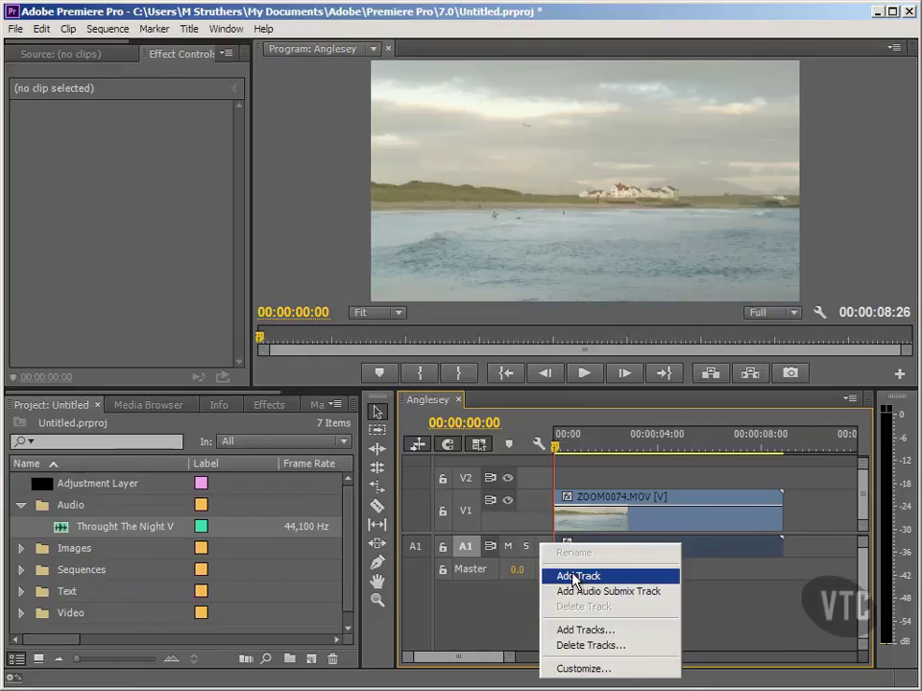
click(573, 576)
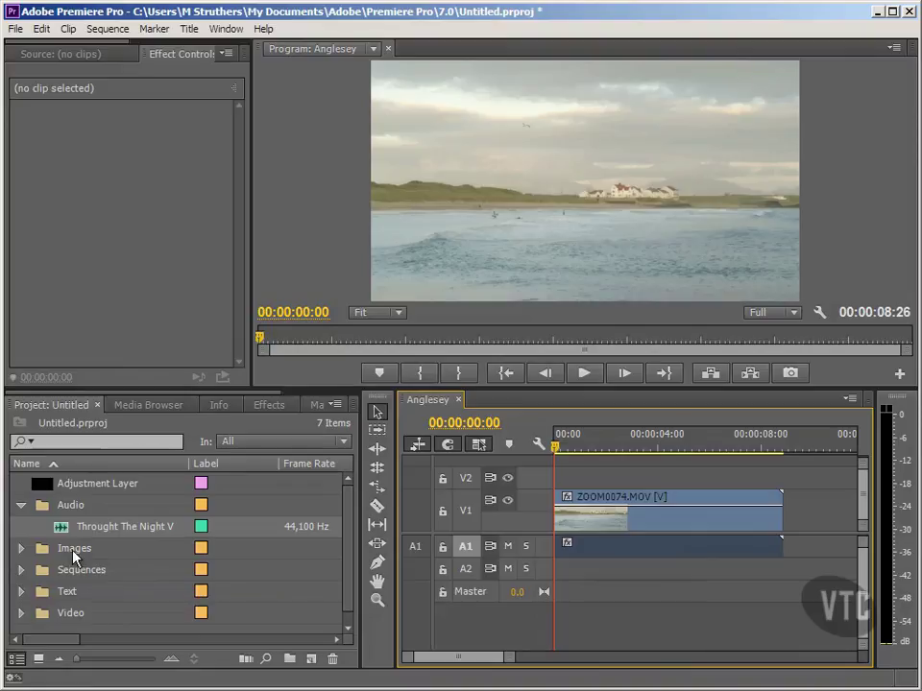
drag(60, 528, 560, 574)
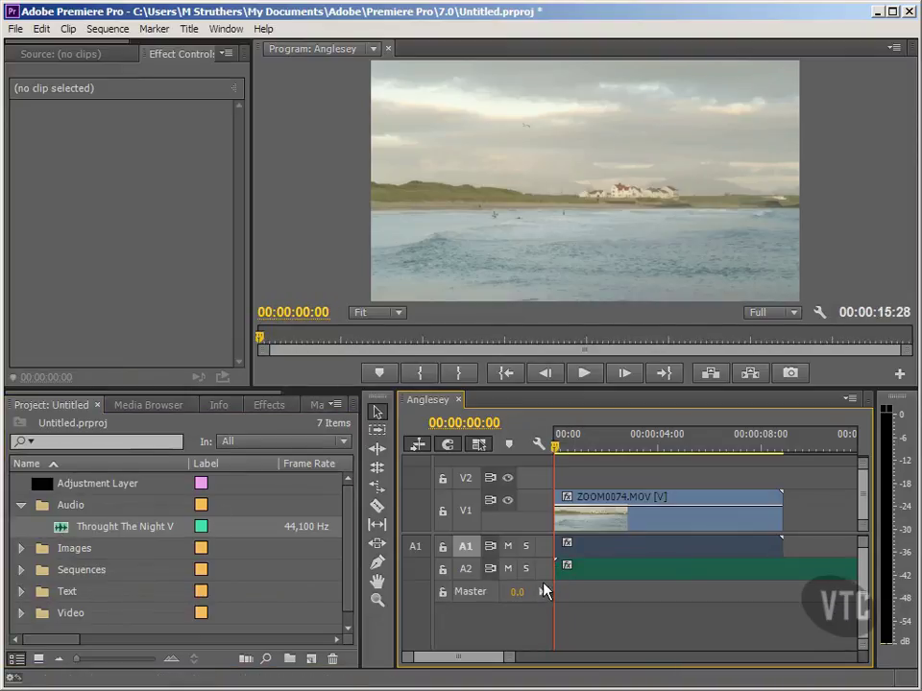
Increase the heights of audio tracks A2 and A1 to show their waveforms.
drag(538, 579, 540, 611)
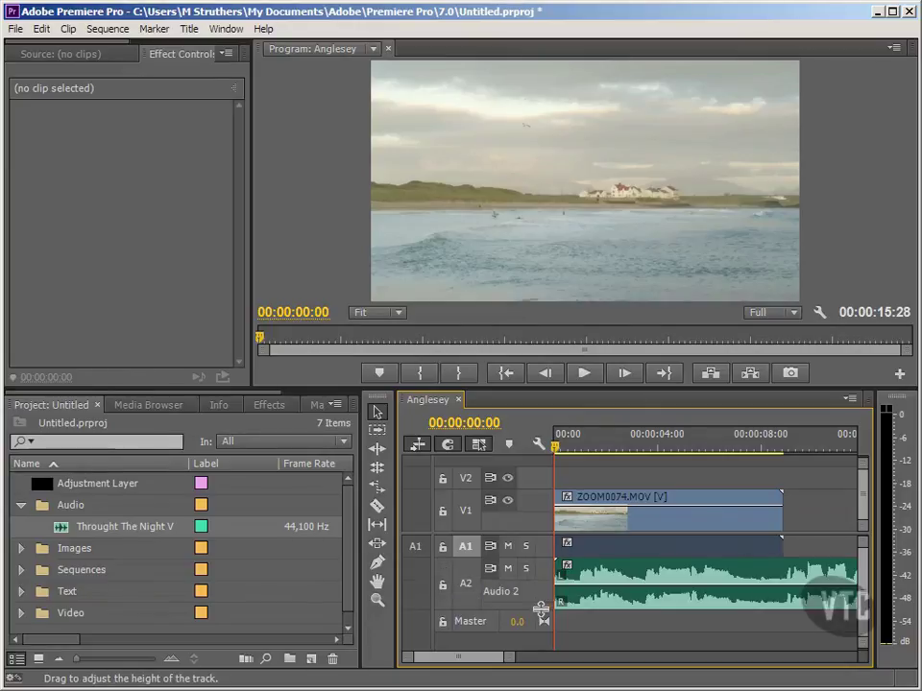
drag(544, 557, 548, 565)
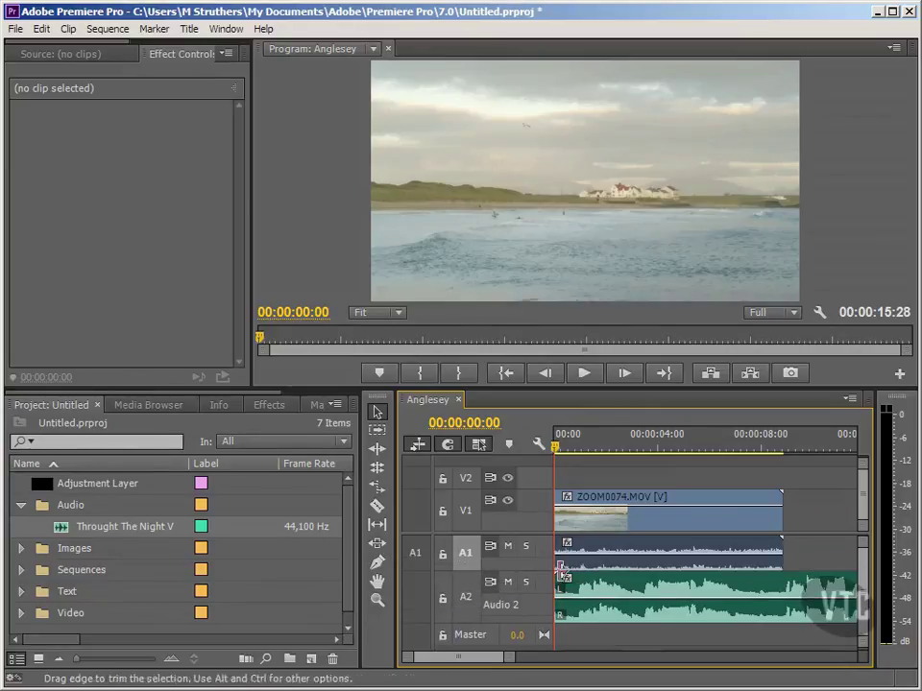
Split the music clip on A2 at the end of the ZOOM0074.MOV clip and delete the excess part.
click(377, 506)
click(787, 587)
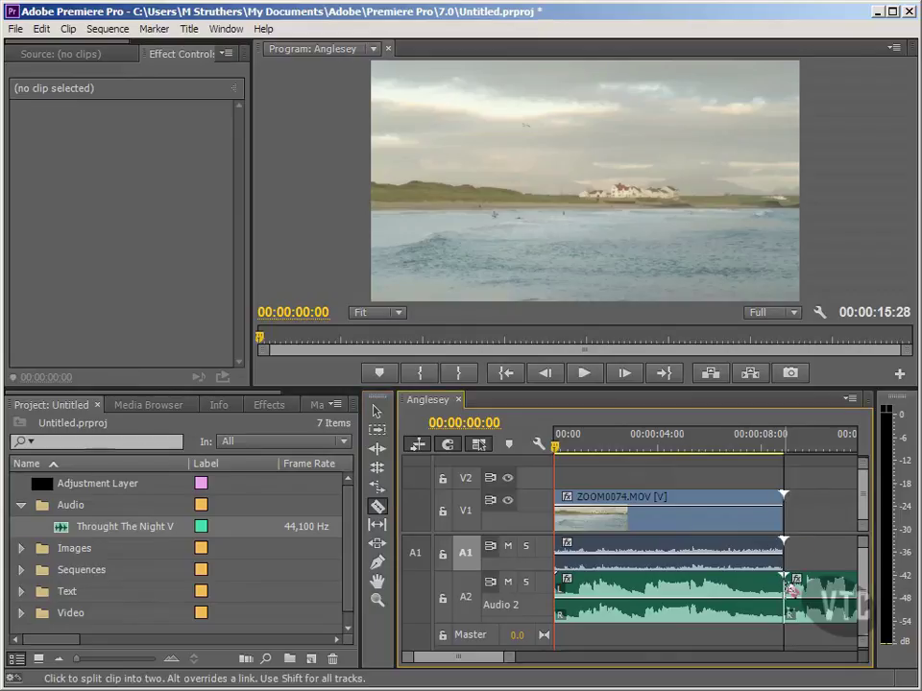
click(379, 420)
click(378, 415)
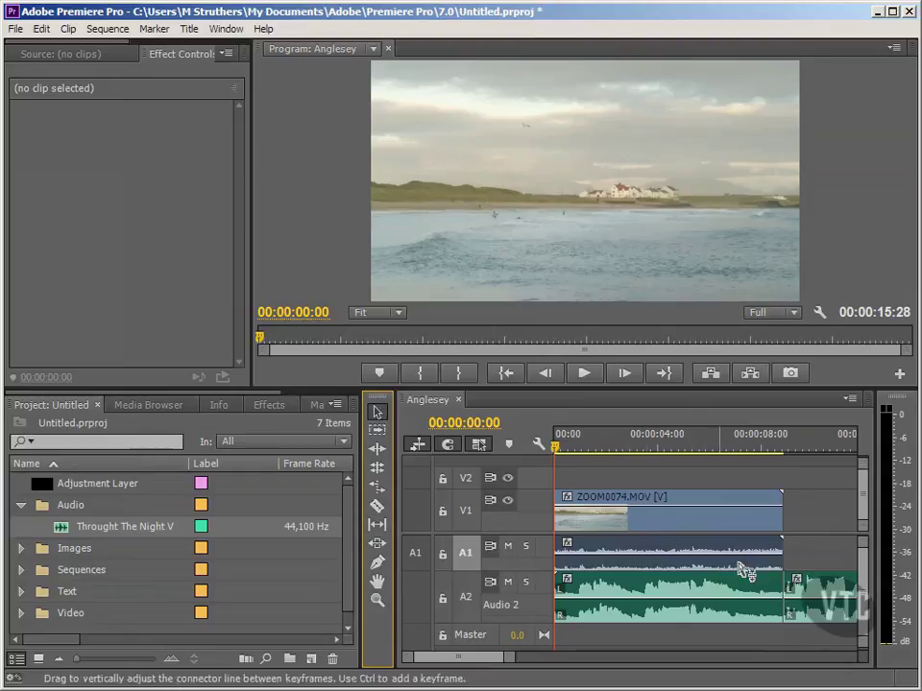
click(818, 589)
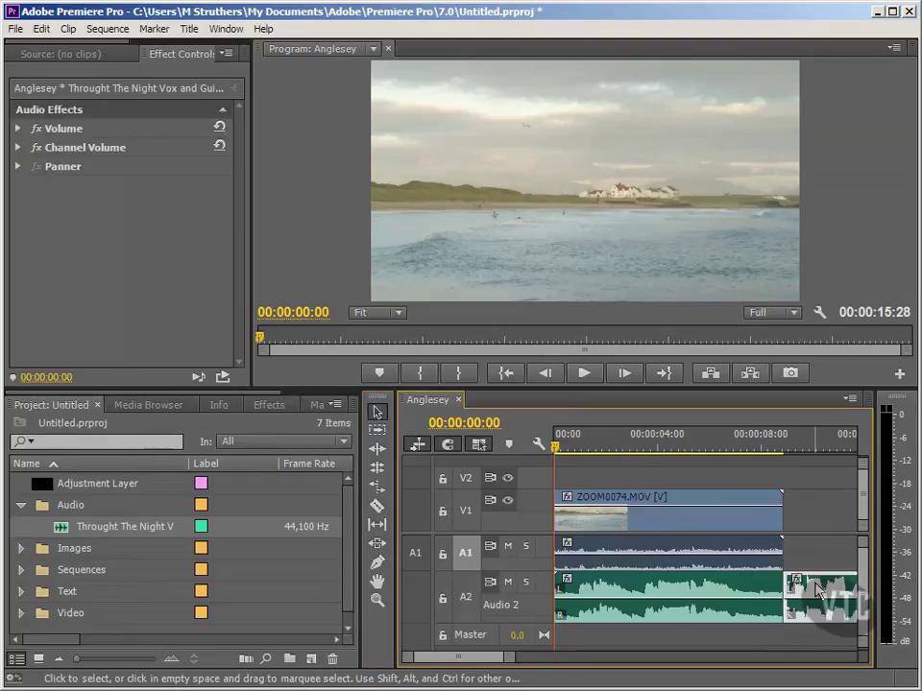
key(Delete)
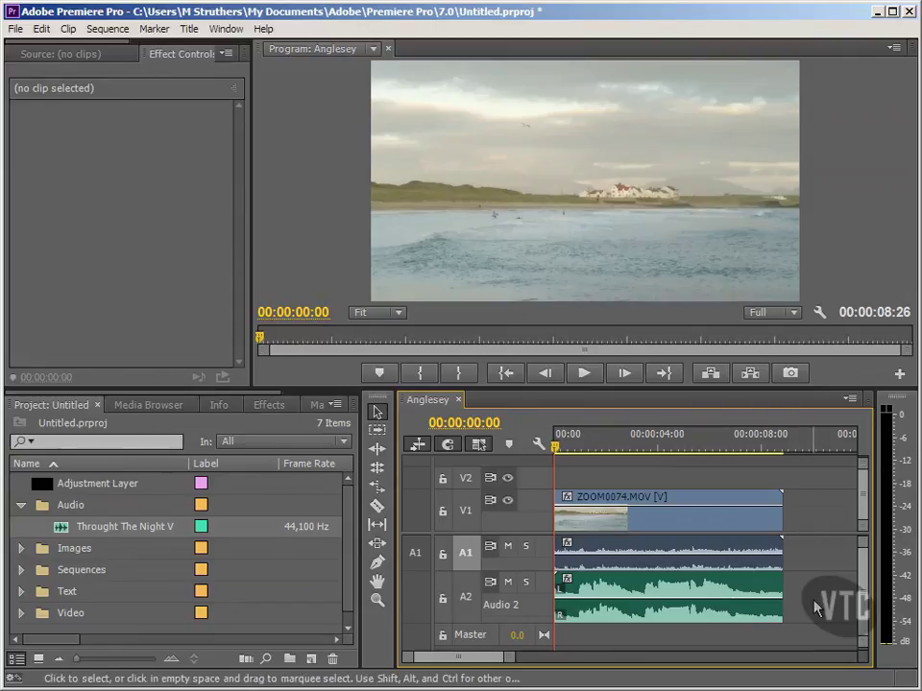
Collapse the Audio bin, clear the Adjustment Layer item from the project, and save the project.
click(20, 506)
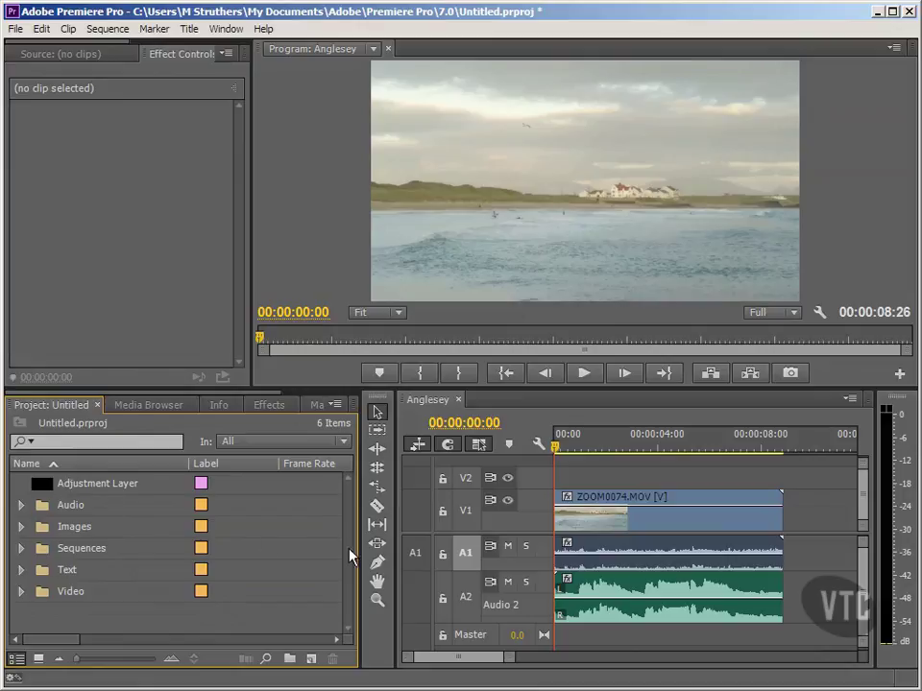
right_click(90, 486)
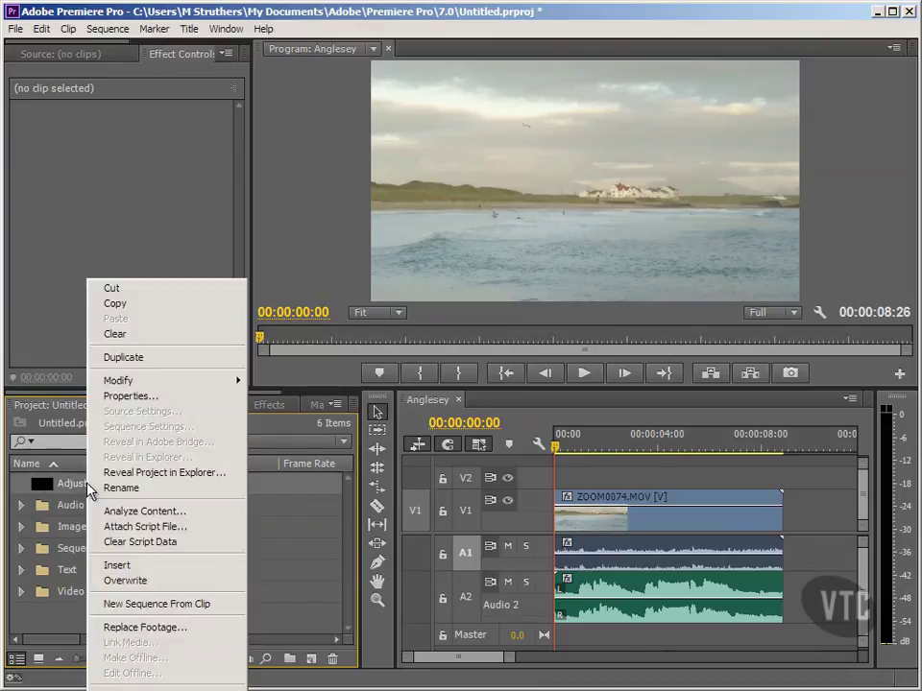
click(130, 334)
click(98, 241)
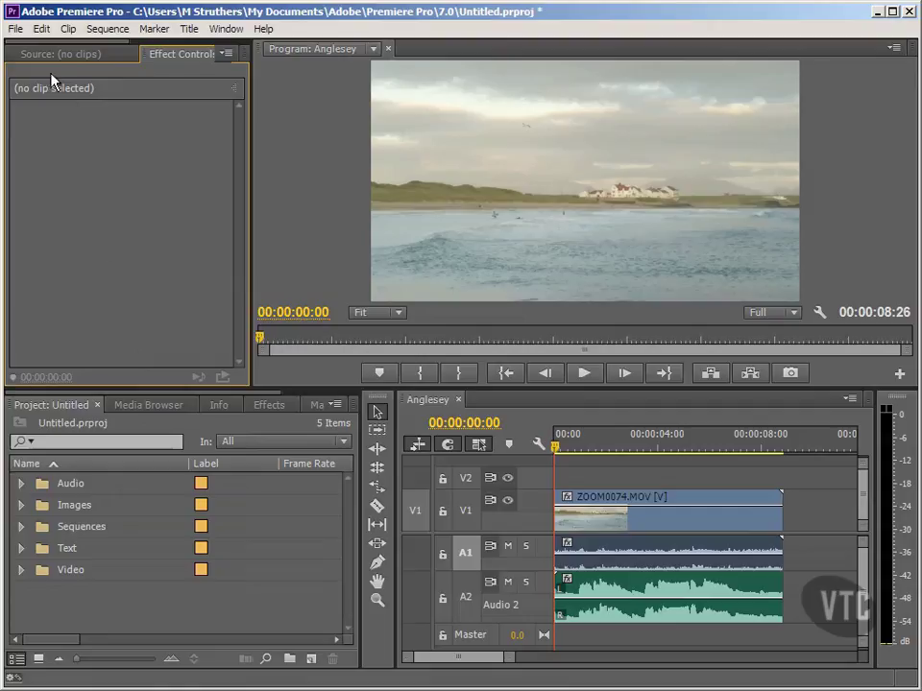
click(15, 29)
click(19, 147)
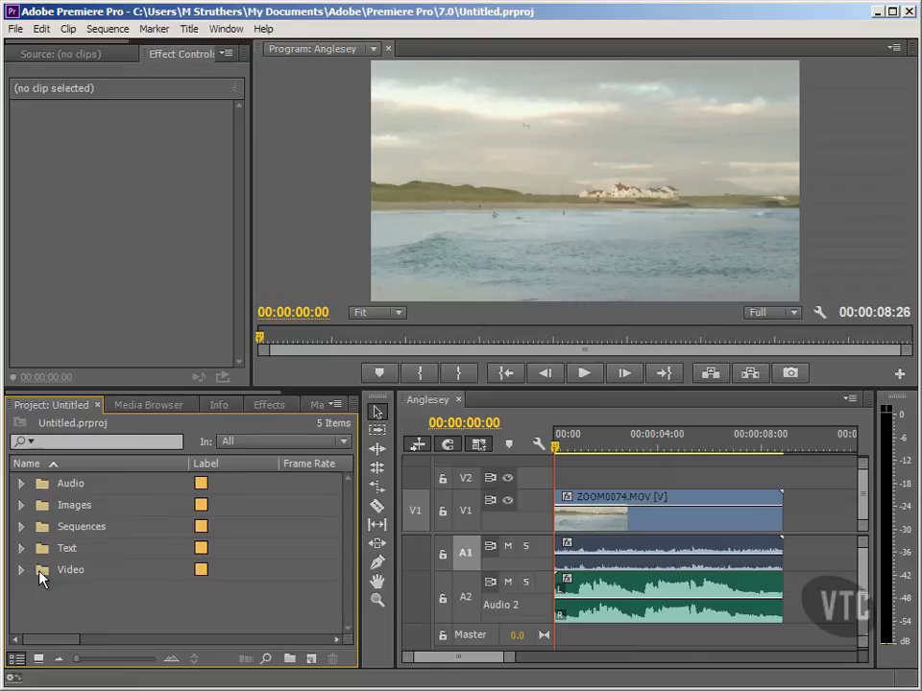
Place ZOOM0072.MOV from the Video bin at the start of track V2, above ZOOM0074.MOV.
click(21, 570)
scroll(344, 523, down, 7)
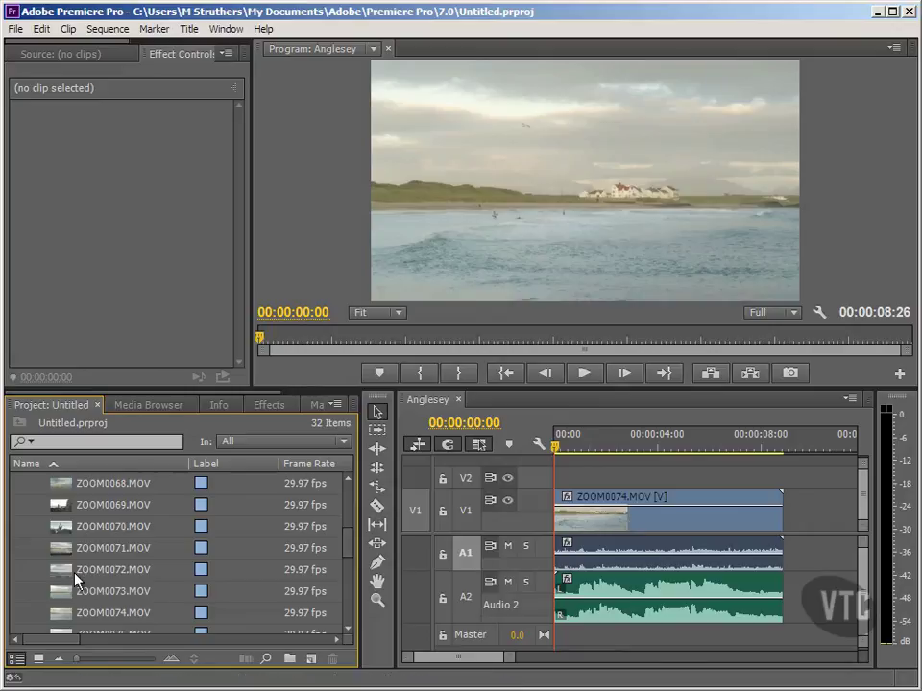
drag(75, 579, 558, 480)
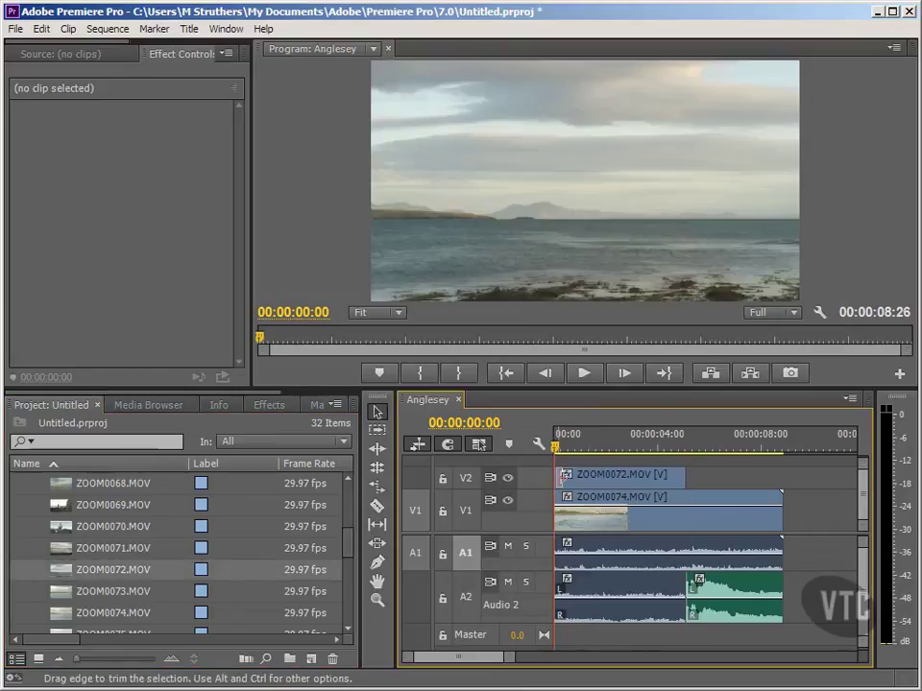